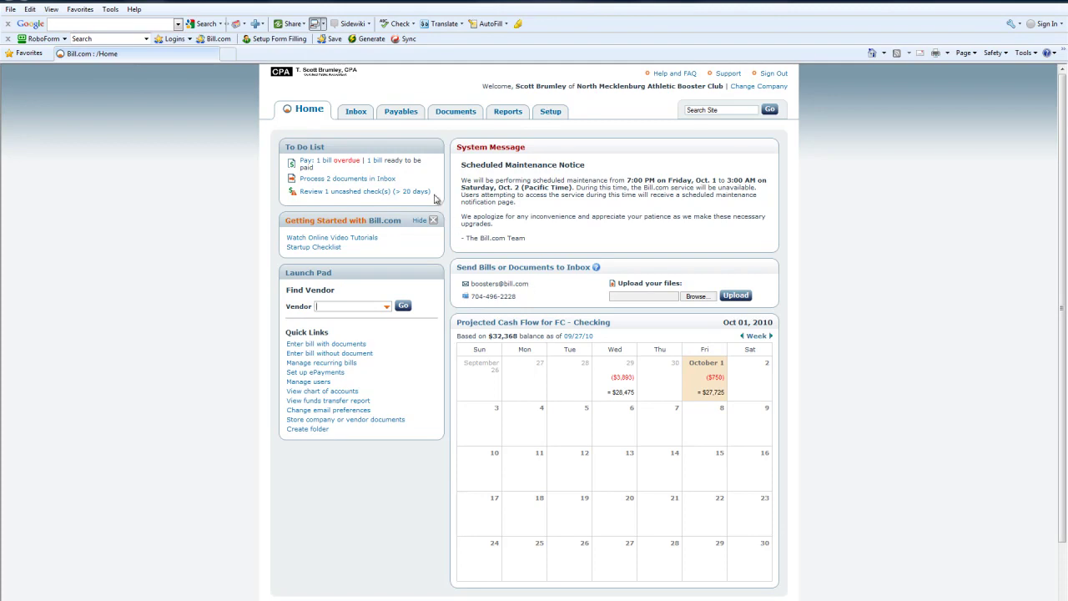
- Open the Sams Receipt 09292010.pdf file from the inbox and start a new bill from it
{"action": "left_click", "coordinate": [361, 129]}
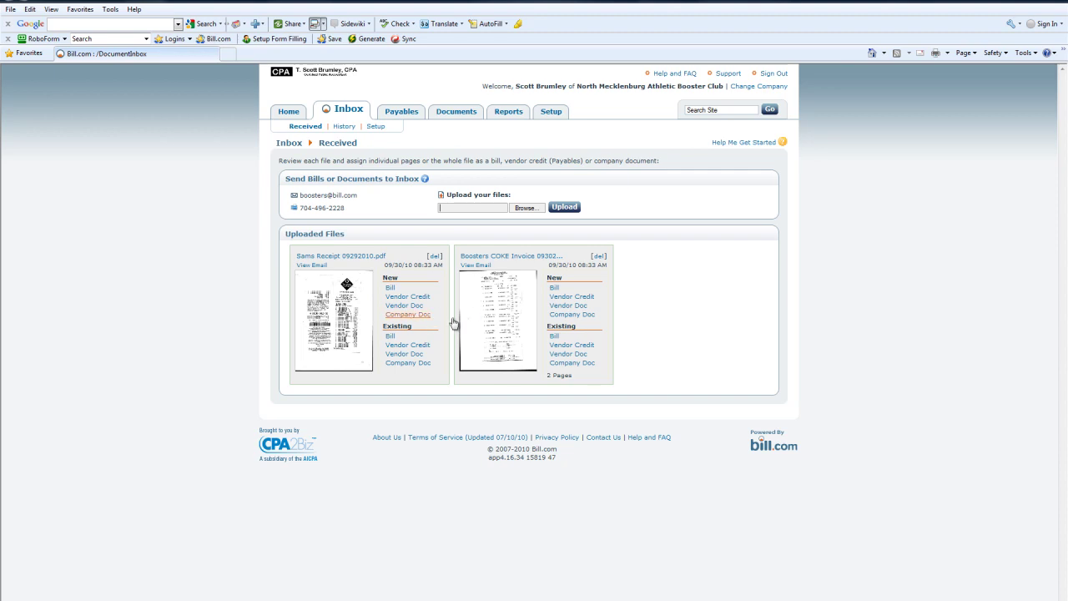
{"action": "mouse_move", "coordinate": [498, 332]}
{"action": "mouse_move", "coordinate": [357, 346]}
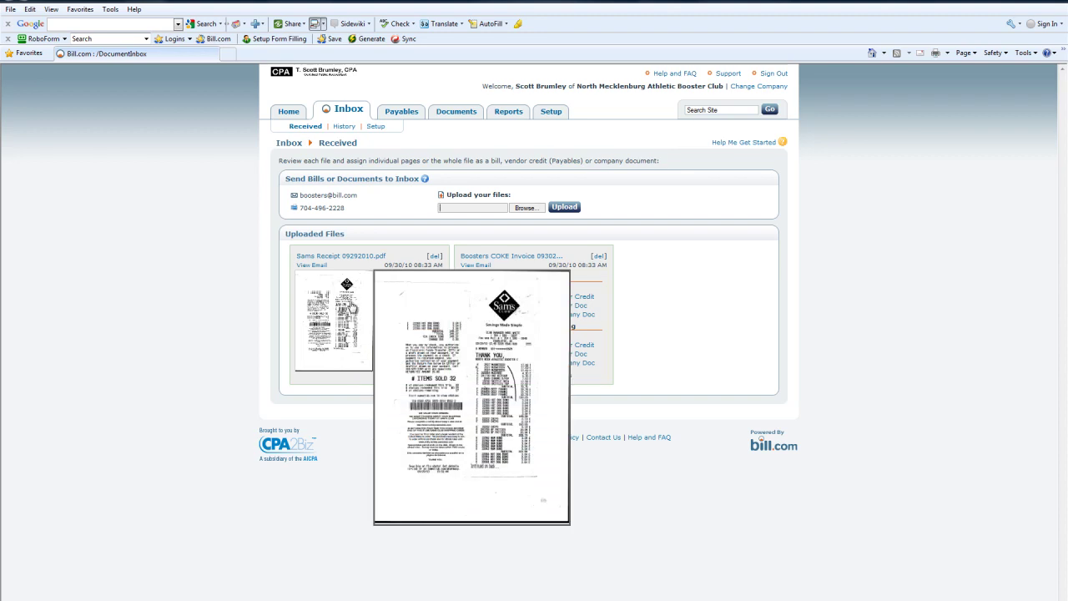
{"action": "left_click", "coordinate": [350, 307]}
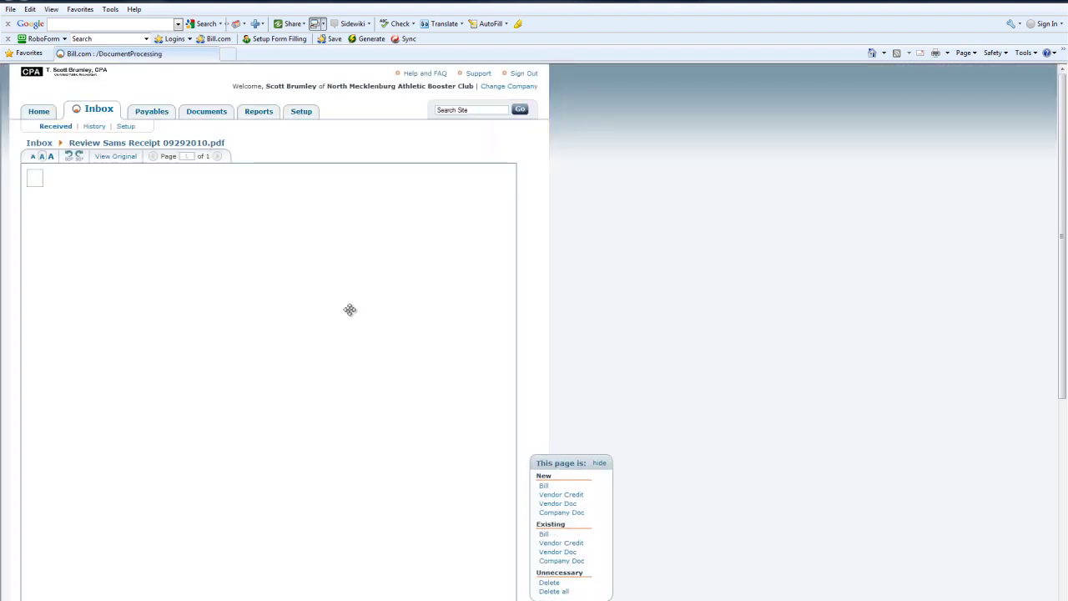
{"action": "left_click", "coordinate": [544, 490]}
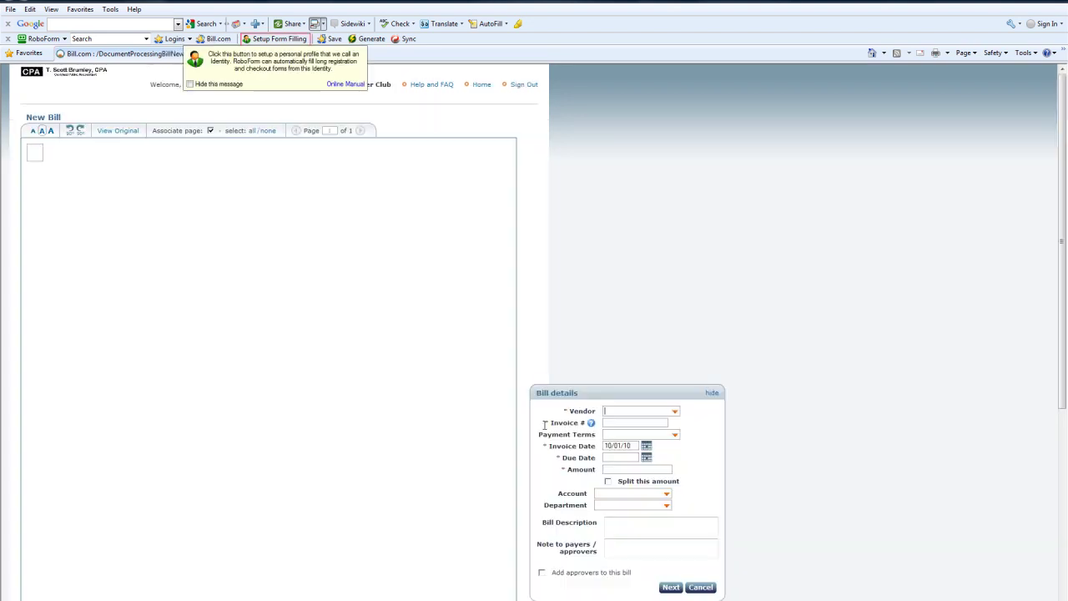
- Fill in the bill with vendor SAMS CLUB TELECHK, invoice number 2010-10-01 and amount 245.27, and submit it with the last approver list
{"action": "left_click", "coordinate": [612, 410]}
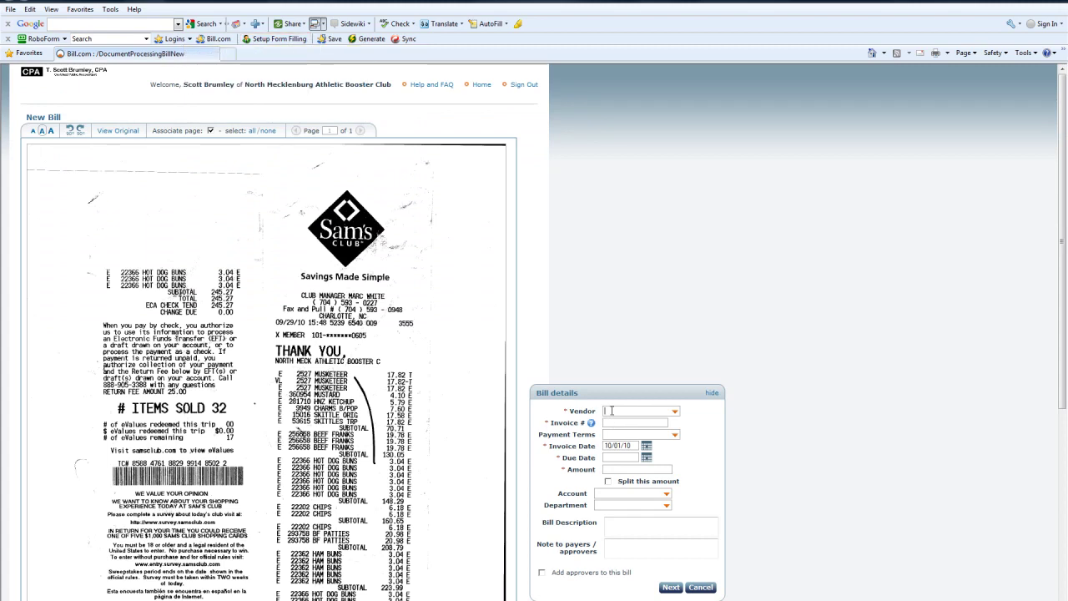
{"action": "type", "text": "Sams"}
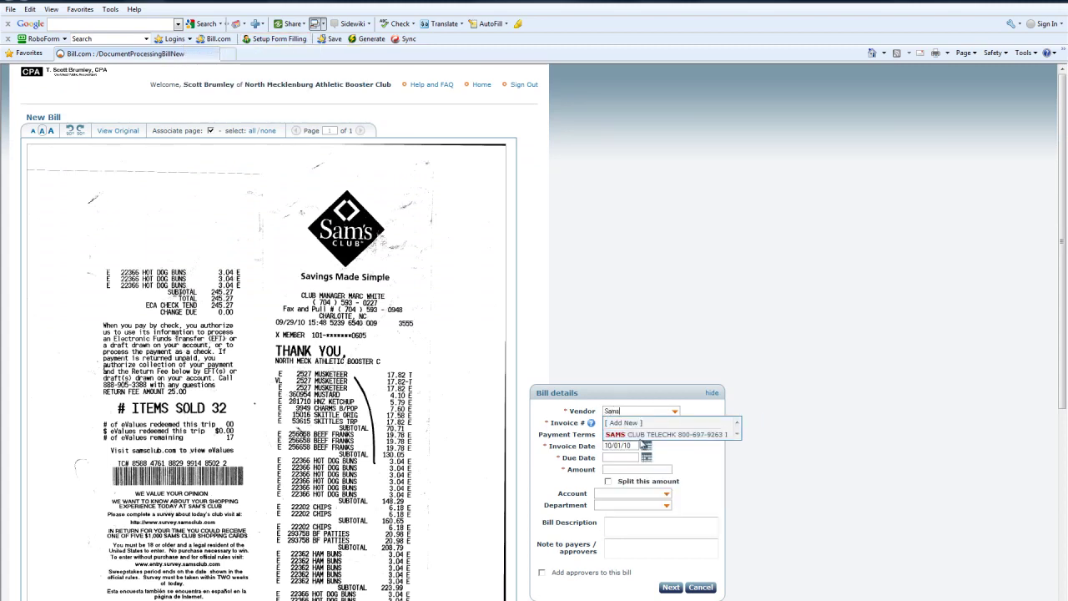
{"action": "left_click", "coordinate": [641, 435]}
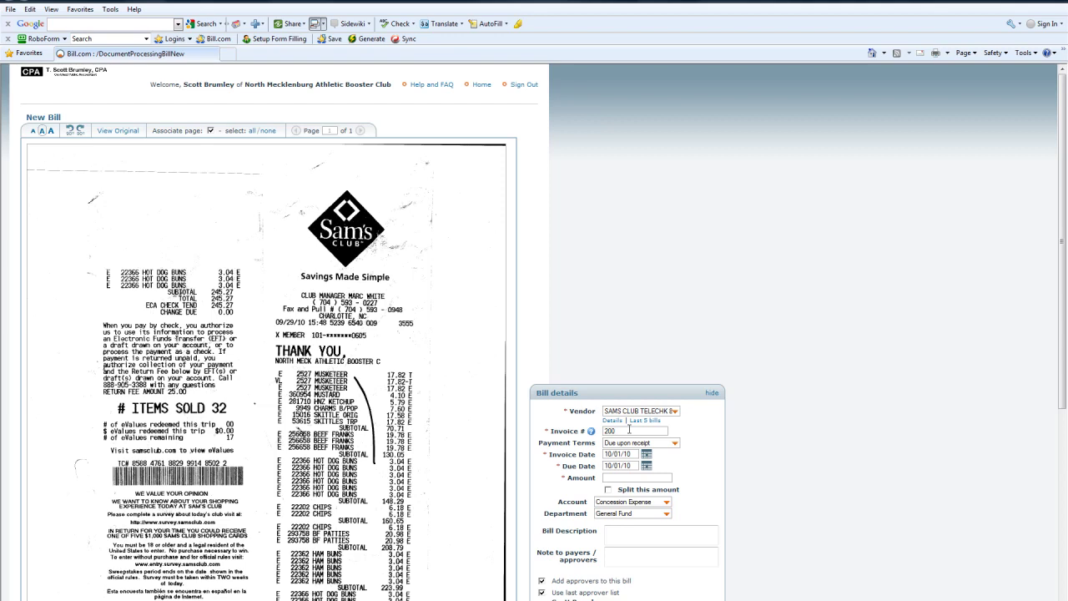
{"action": "type", "text": "10-10-01"}
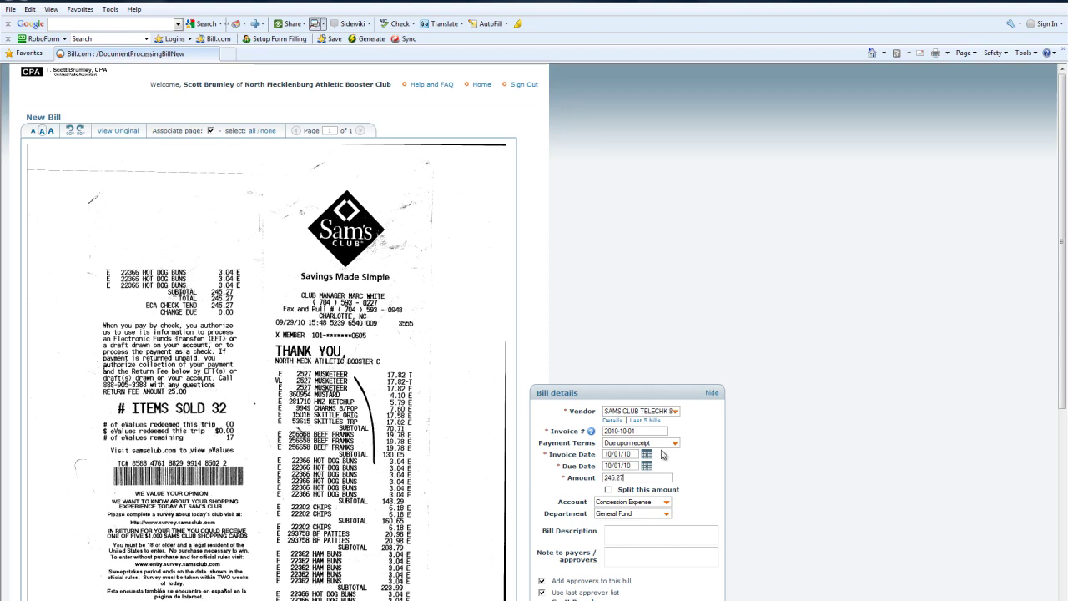
{"action": "scroll", "coordinate": [1065, 380], "scroll_direction": "down", "scroll_amount": 1}
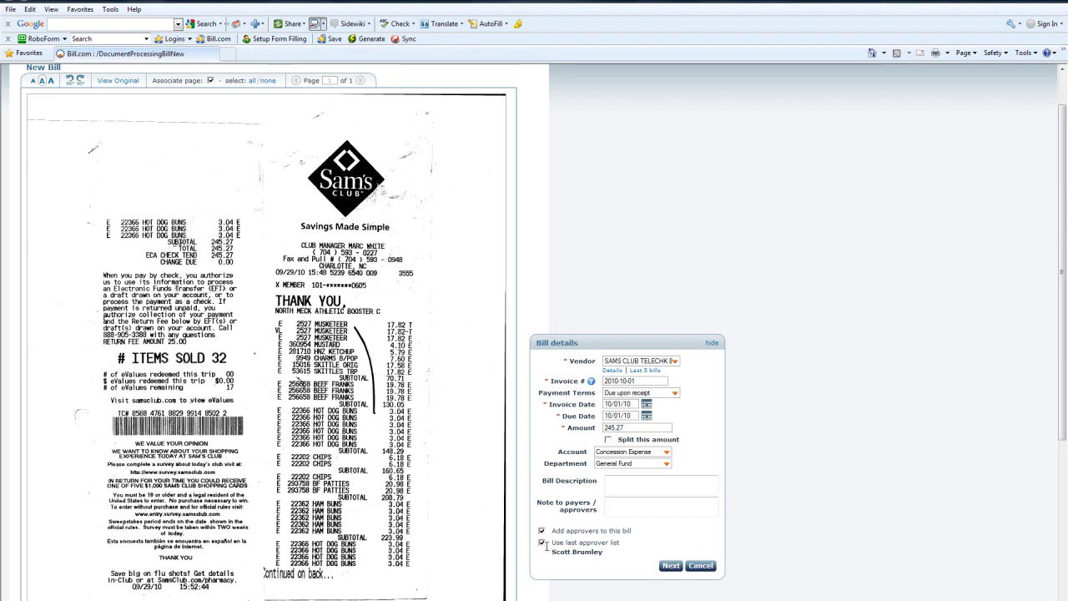
{"action": "left_click", "coordinate": [677, 569]}
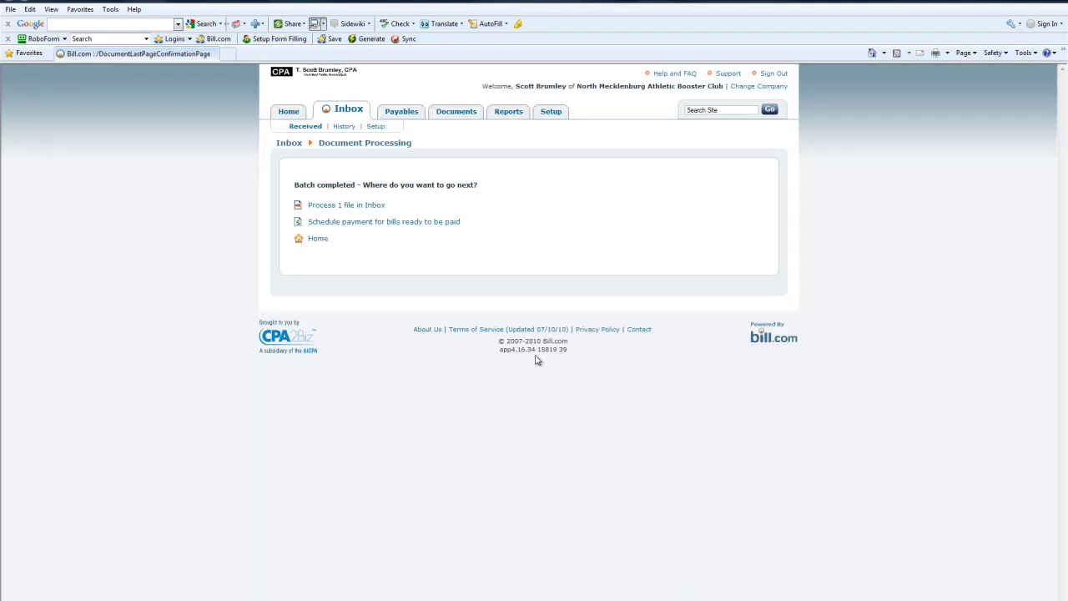
- Preview the remaining Coke invoice in the inbox and view the upload file chooser without choosing a file
{"action": "left_click", "coordinate": [353, 211]}
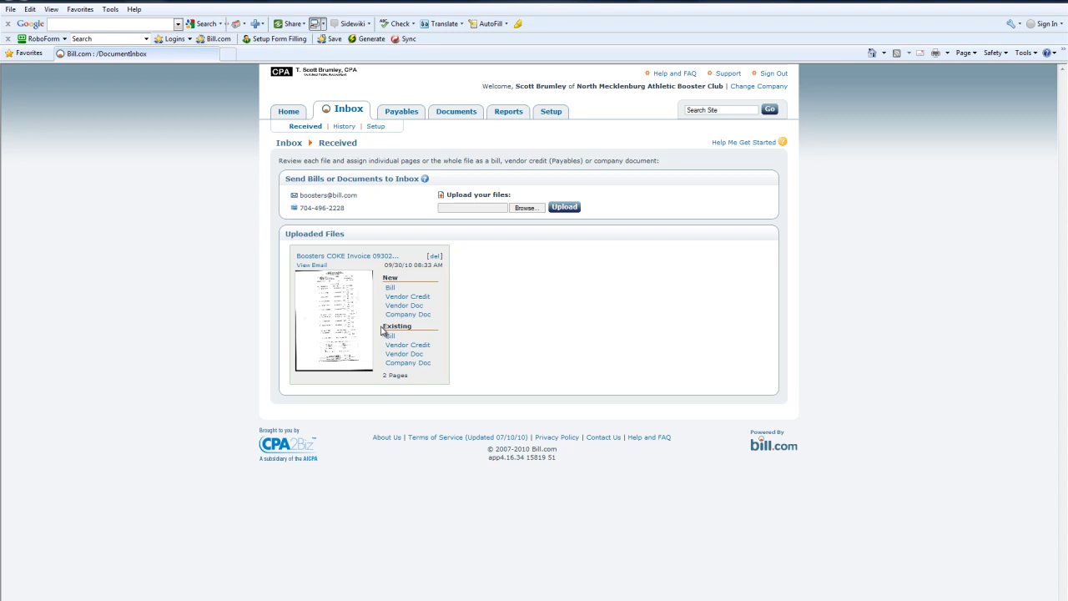
{"action": "mouse_move", "coordinate": [354, 333]}
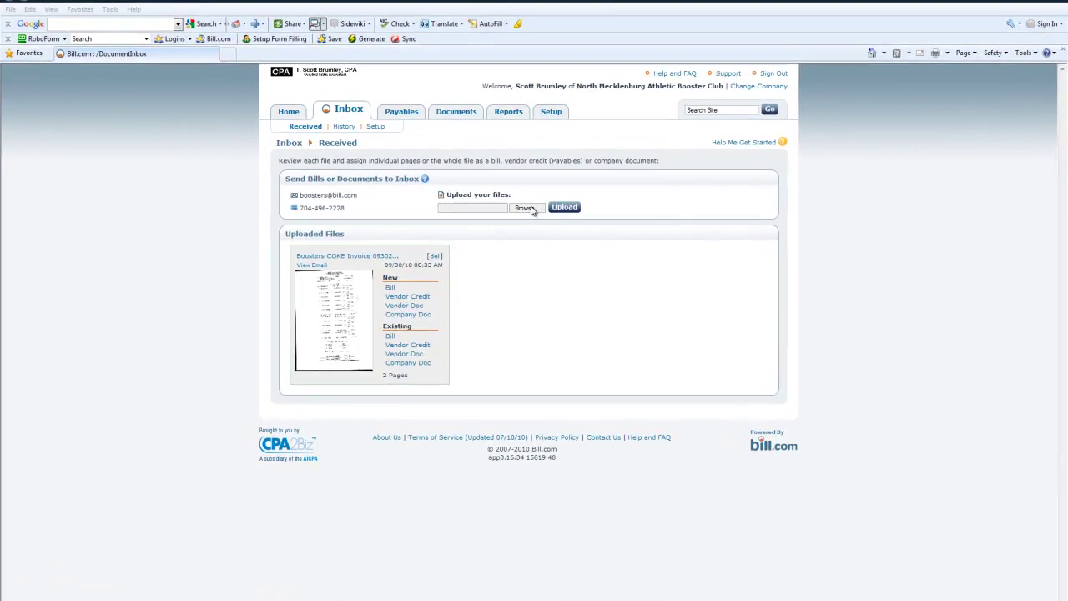
{"action": "left_click", "coordinate": [531, 210]}
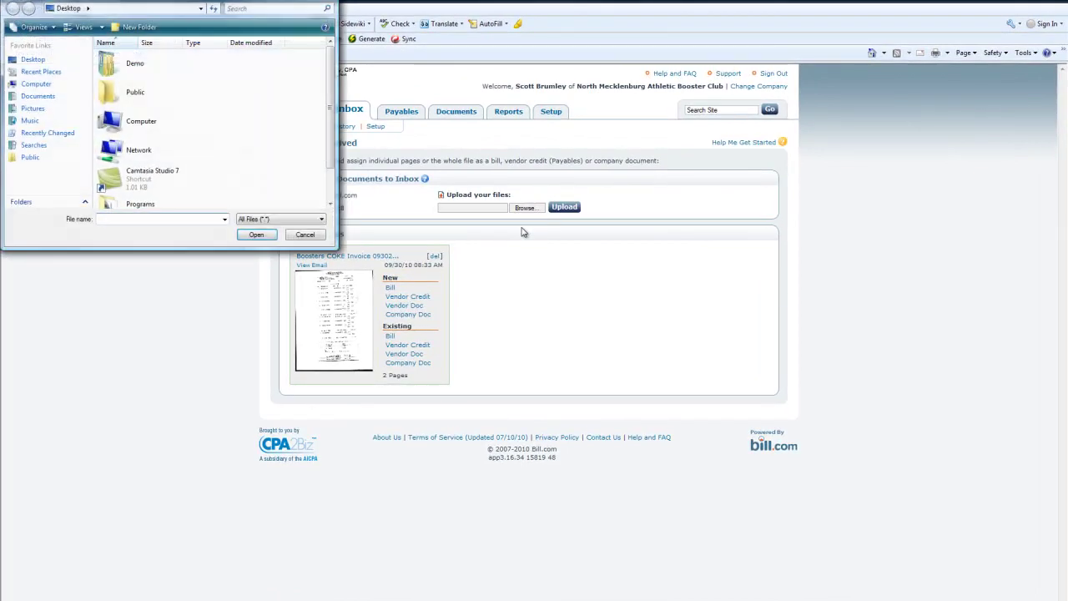
{"action": "left_click", "coordinate": [305, 234]}
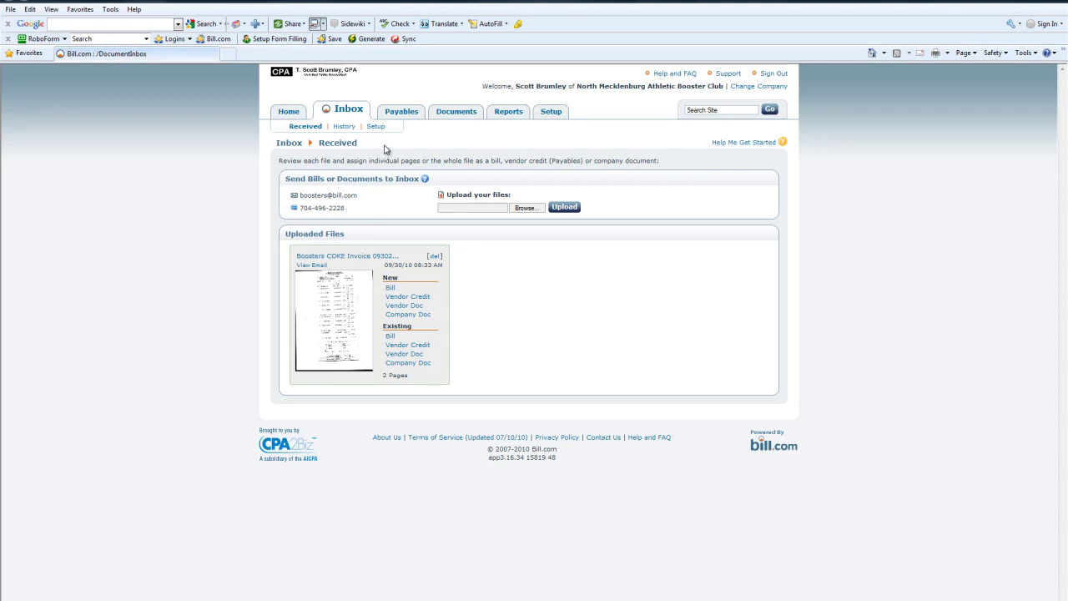
- Open the Sam's Club bill for approval and move its approval details box higher beside the receipt
{"action": "mouse_move", "coordinate": [395, 124]}
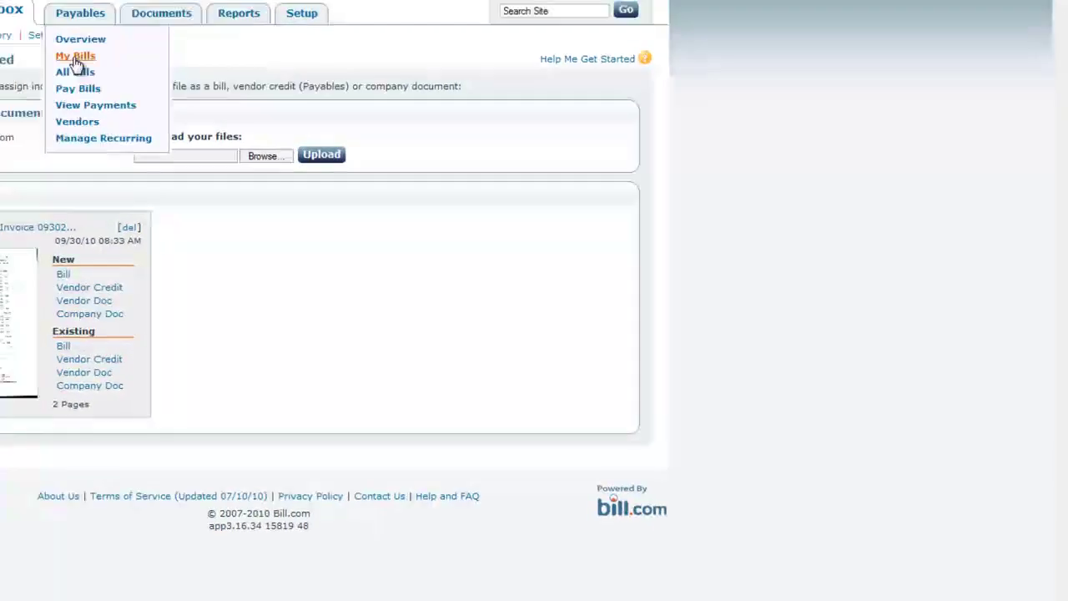
{"action": "left_click", "coordinate": [324, 123]}
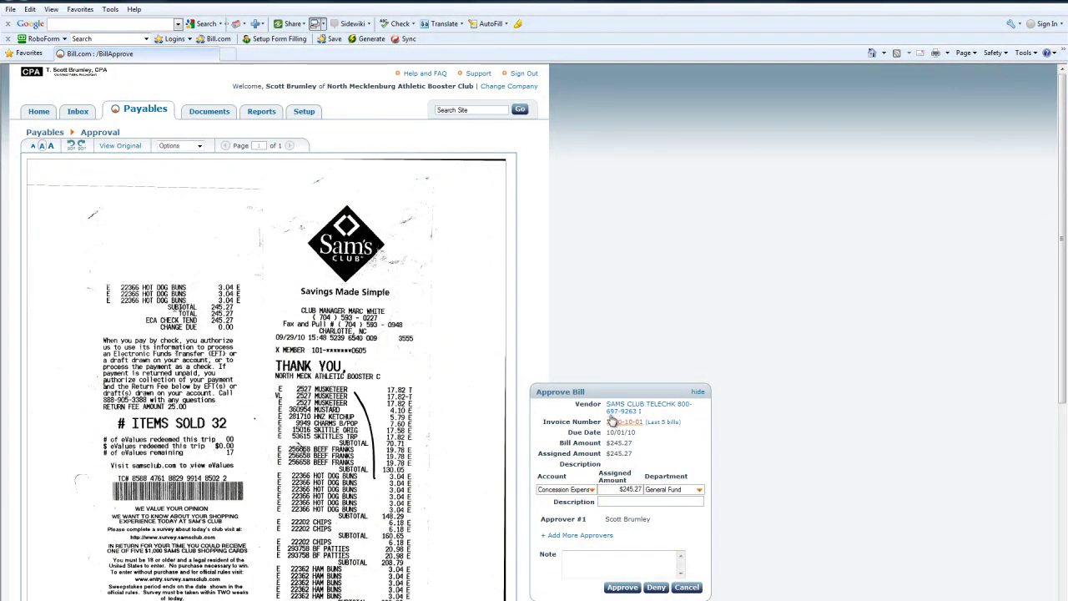
{"action": "left_click_drag", "start_coordinate": [612, 392], "coordinate": [604, 336]}
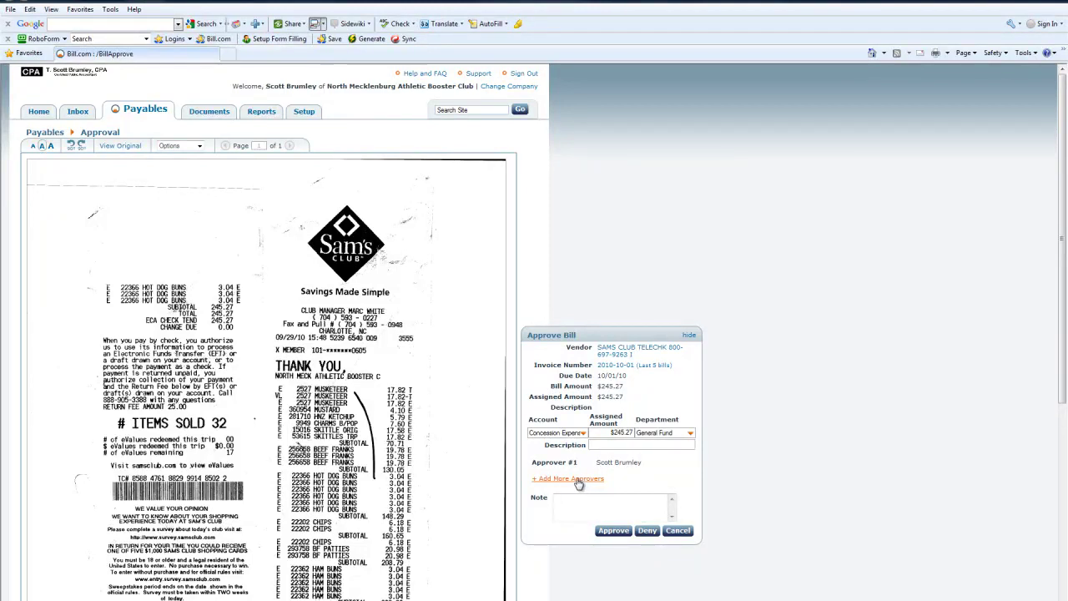
{"action": "left_click", "coordinate": [577, 481]}
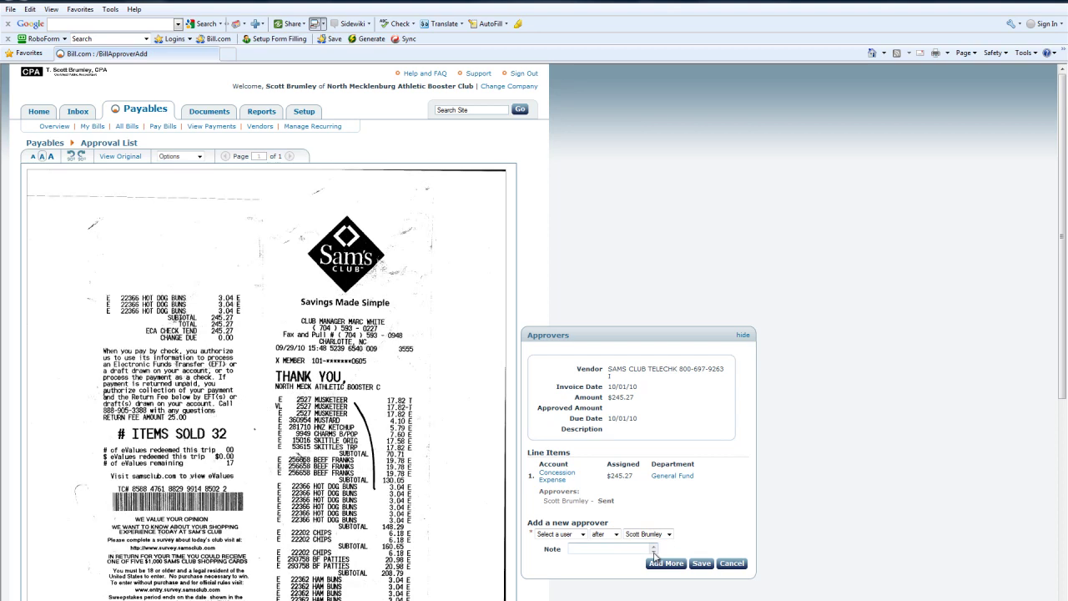
{"action": "left_click", "coordinate": [582, 535]}
{"action": "left_click", "coordinate": [573, 558]}
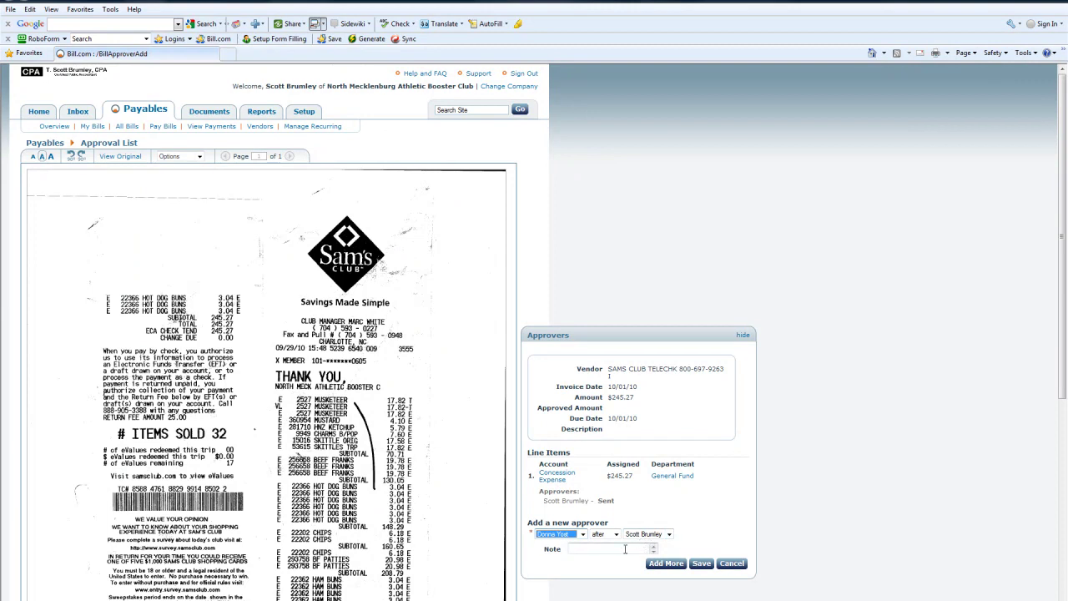
{"action": "left_click", "coordinate": [732, 564]}
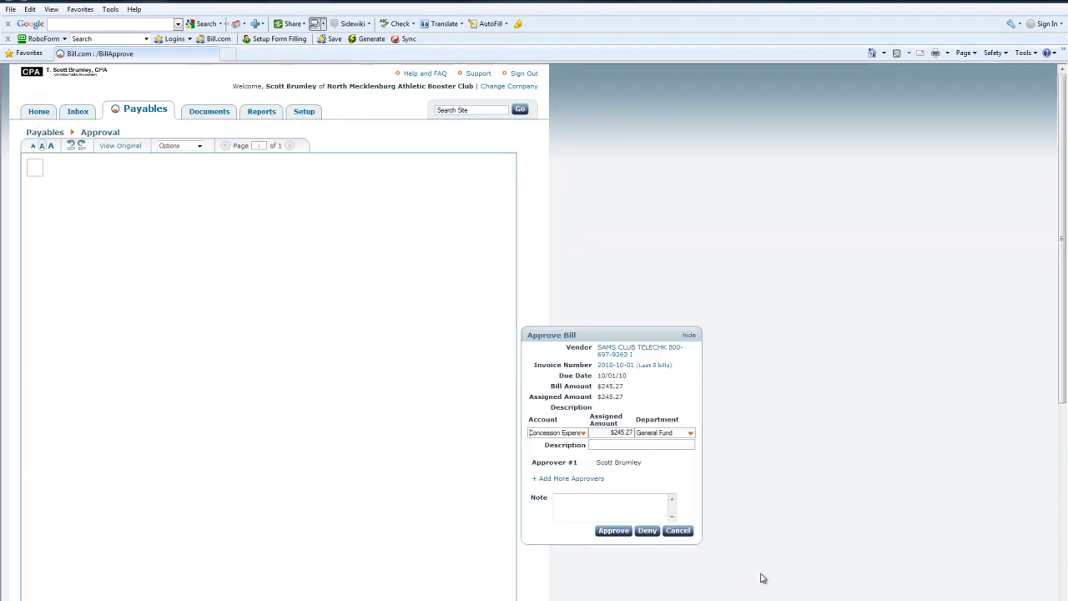
- Approve the Sam's Club bill, and pay the approved Shane's Rib Shack bill of $250.00 via Bill.com
{"action": "left_click", "coordinate": [615, 530]}
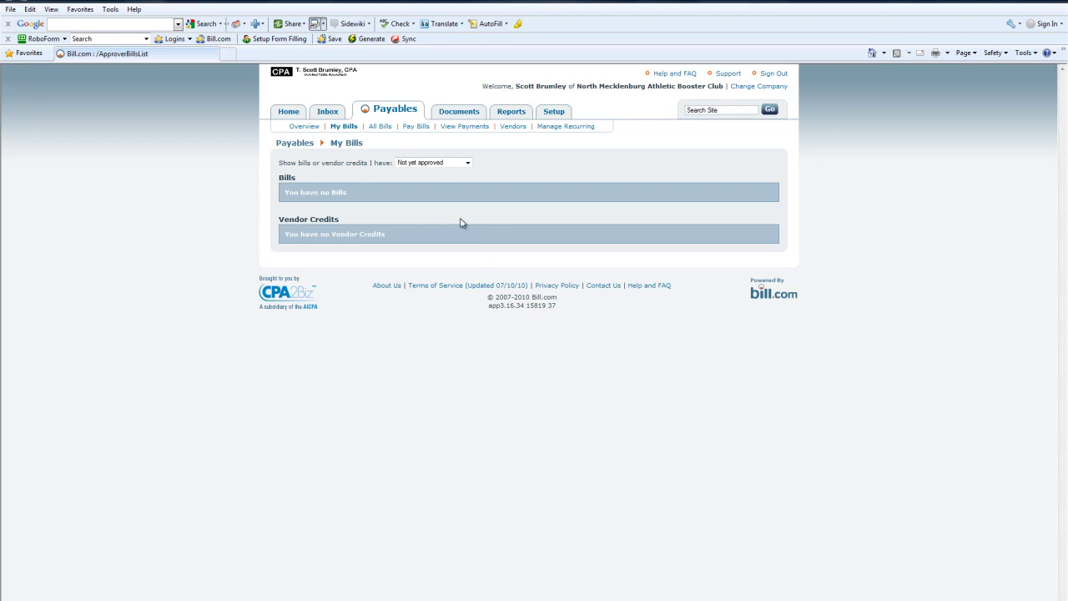
{"action": "left_click", "coordinate": [418, 129]}
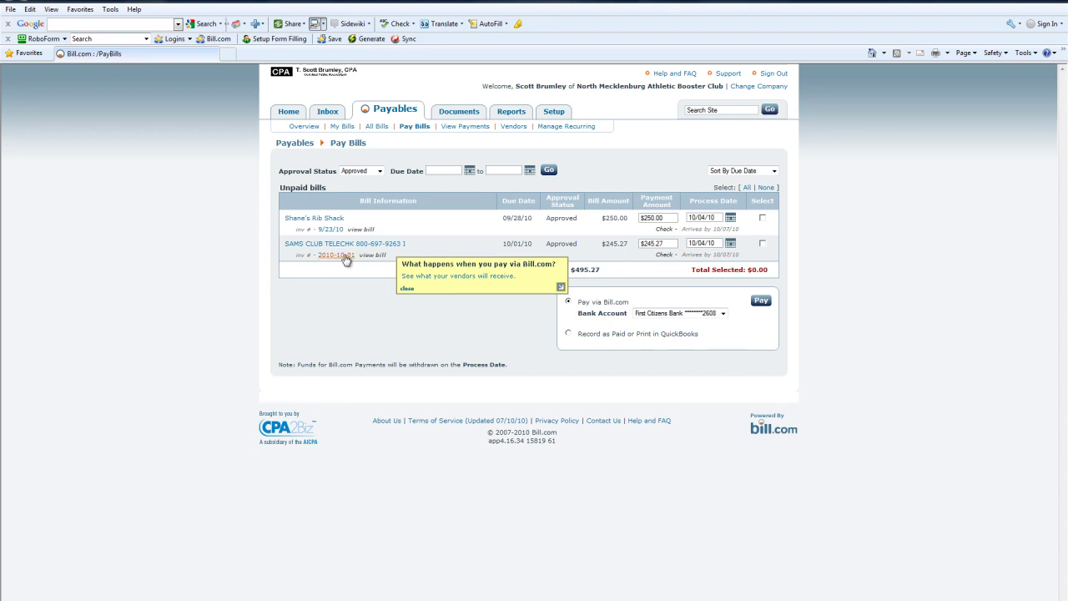
{"action": "left_click", "coordinate": [762, 220]}
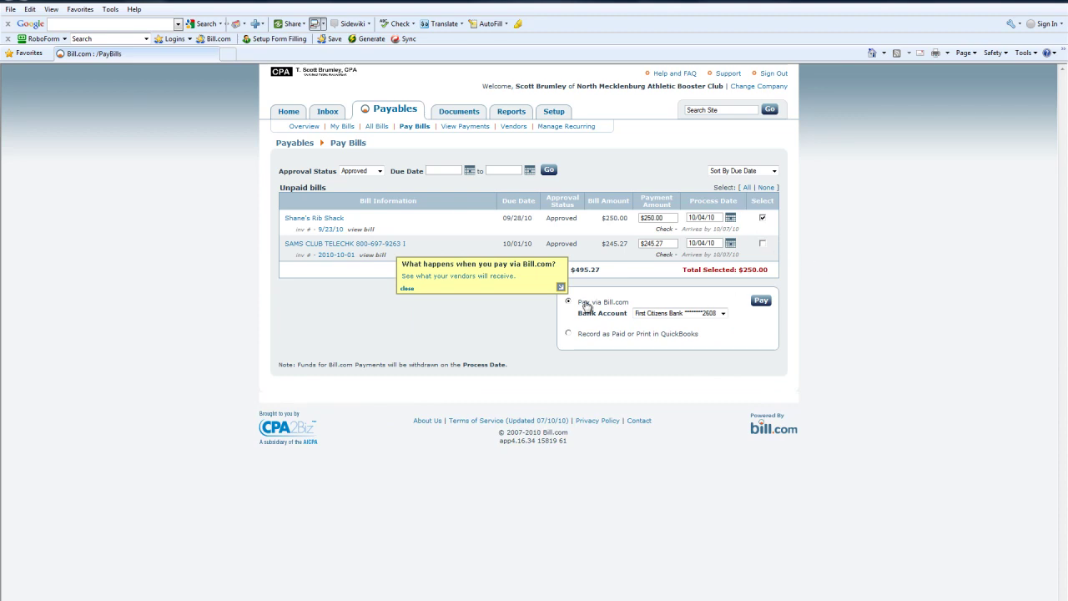
{"action": "left_click", "coordinate": [761, 302]}
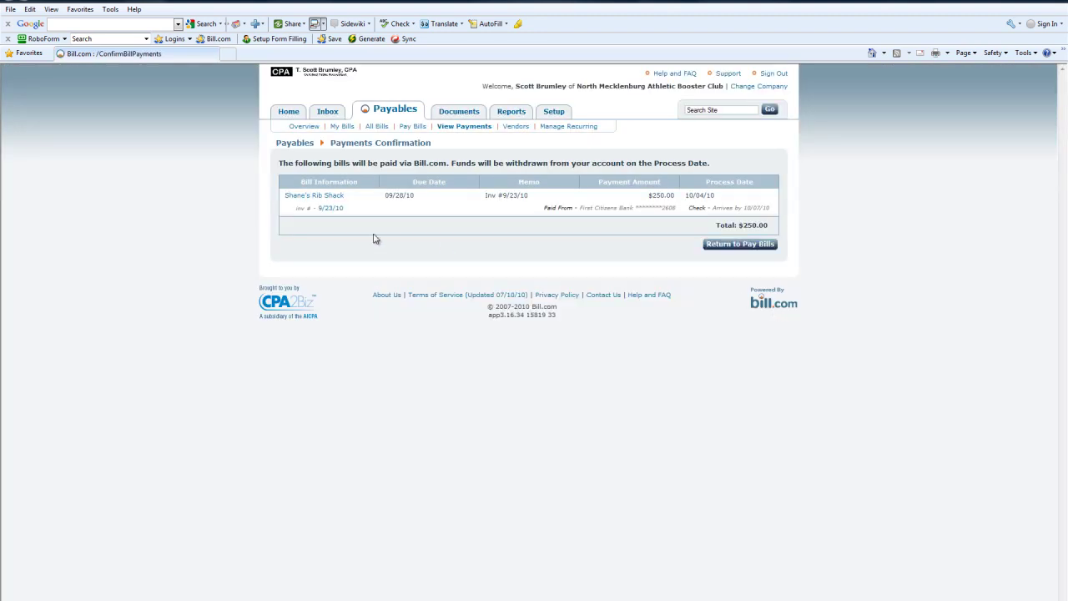
- Return to the unpaid bills and submit the Sam's Club bill with the Record as Paid or Print in QuickBooks option
{"action": "left_click", "coordinate": [414, 127]}
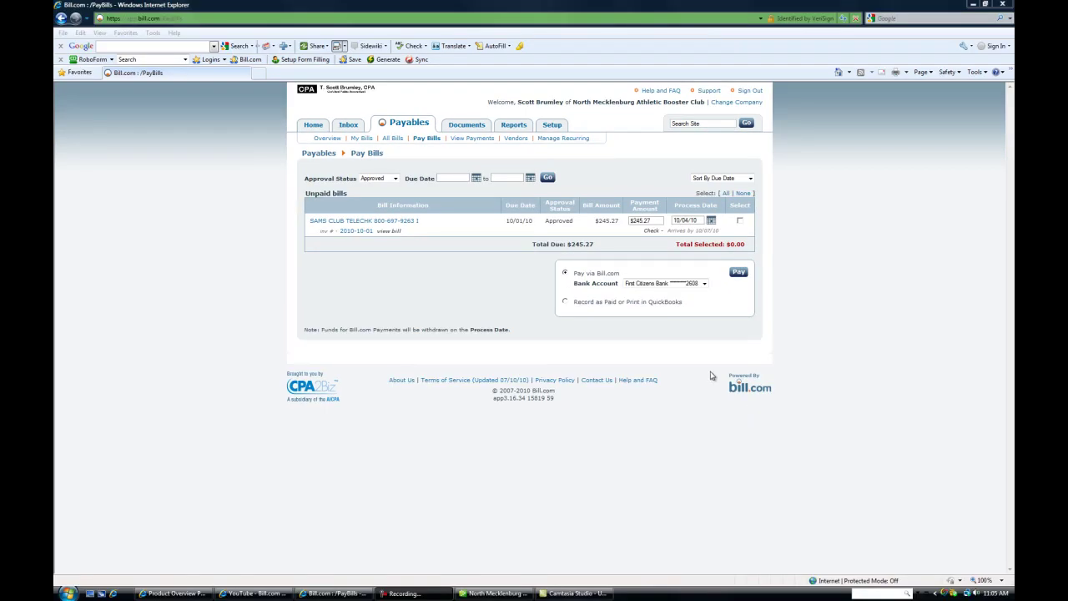
{"action": "mouse_move", "coordinate": [343, 227]}
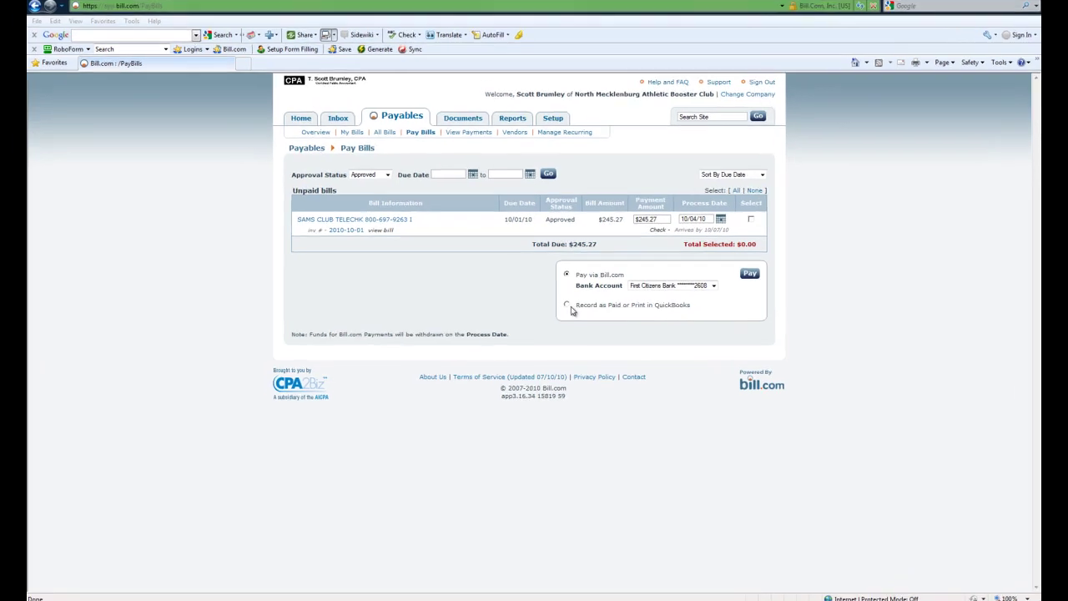
{"action": "left_click", "coordinate": [569, 307]}
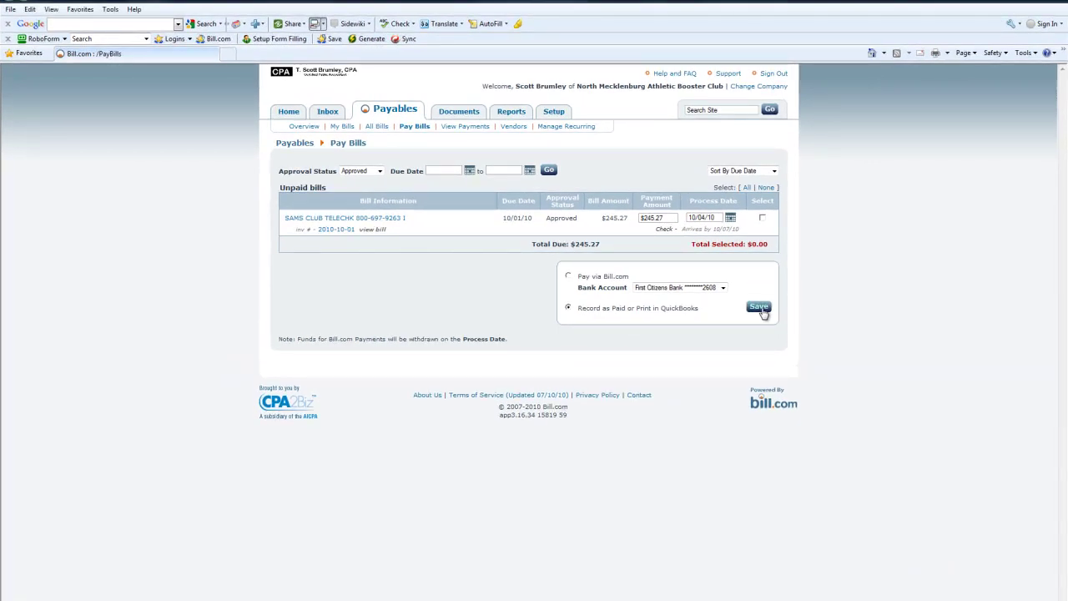
{"action": "left_click", "coordinate": [762, 218]}
{"action": "left_click", "coordinate": [757, 307]}
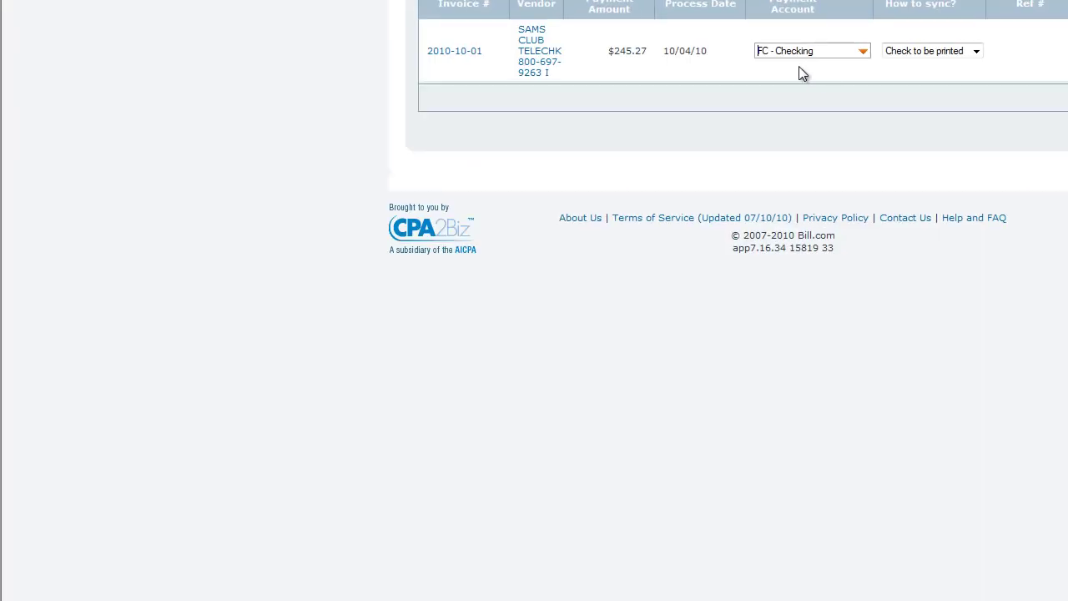
- Set the Sam's Club payment to sync with Enter check or ref #, enter ACH as the reference, and save it
{"action": "left_click", "coordinate": [948, 53]}
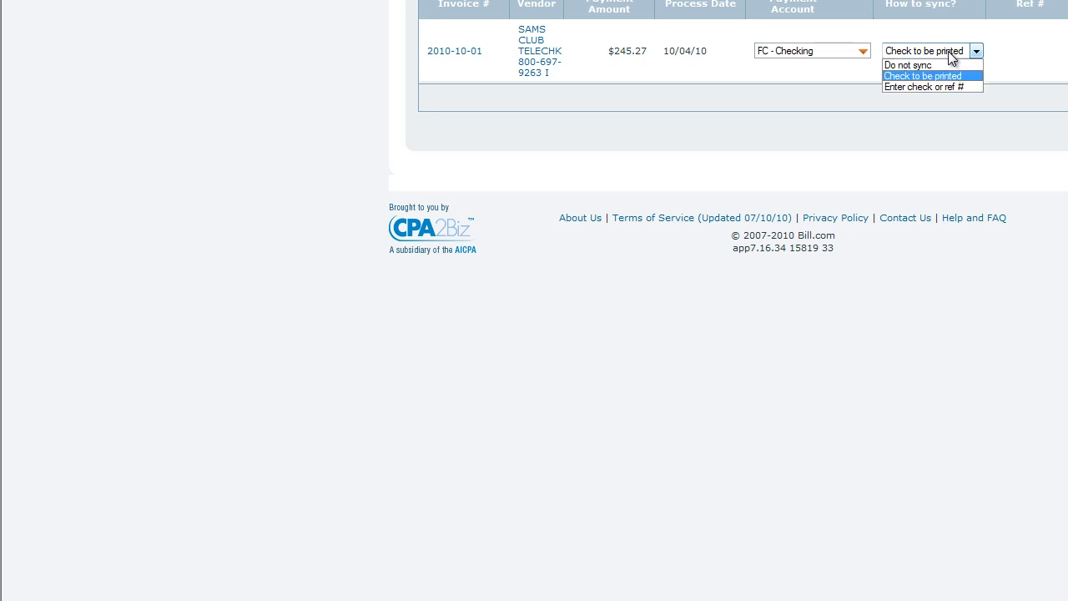
{"action": "left_click", "coordinate": [923, 87]}
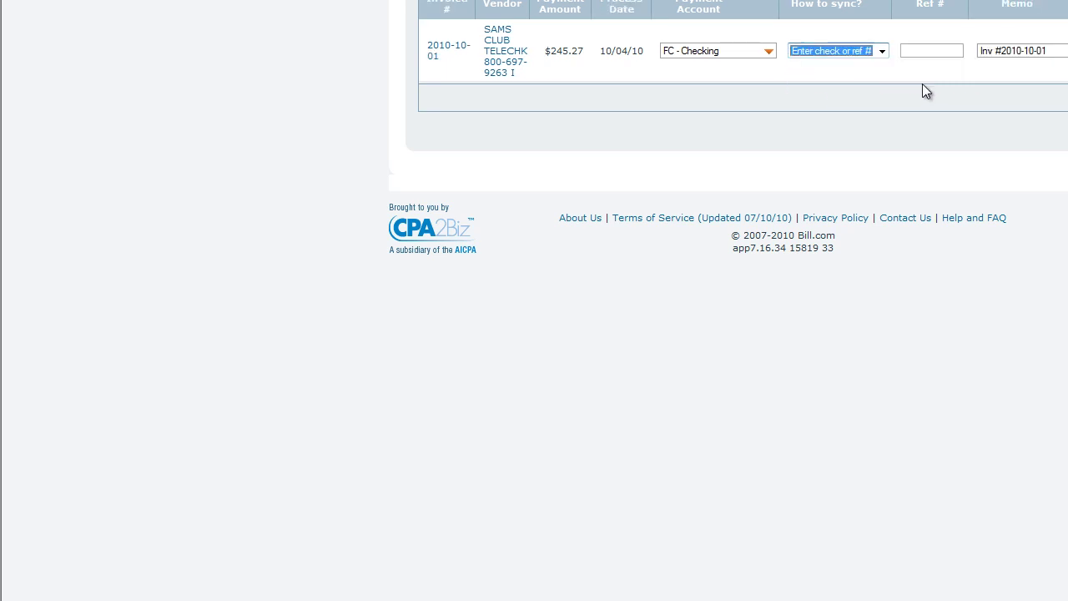
{"action": "left_click", "coordinate": [931, 53]}
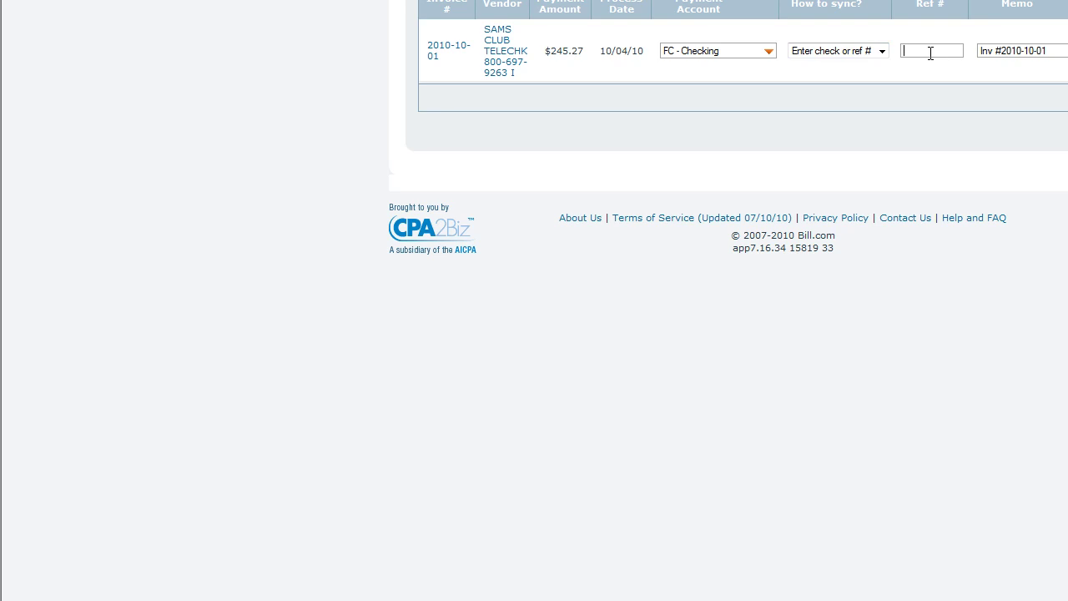
{"action": "type", "text": "ACH"}
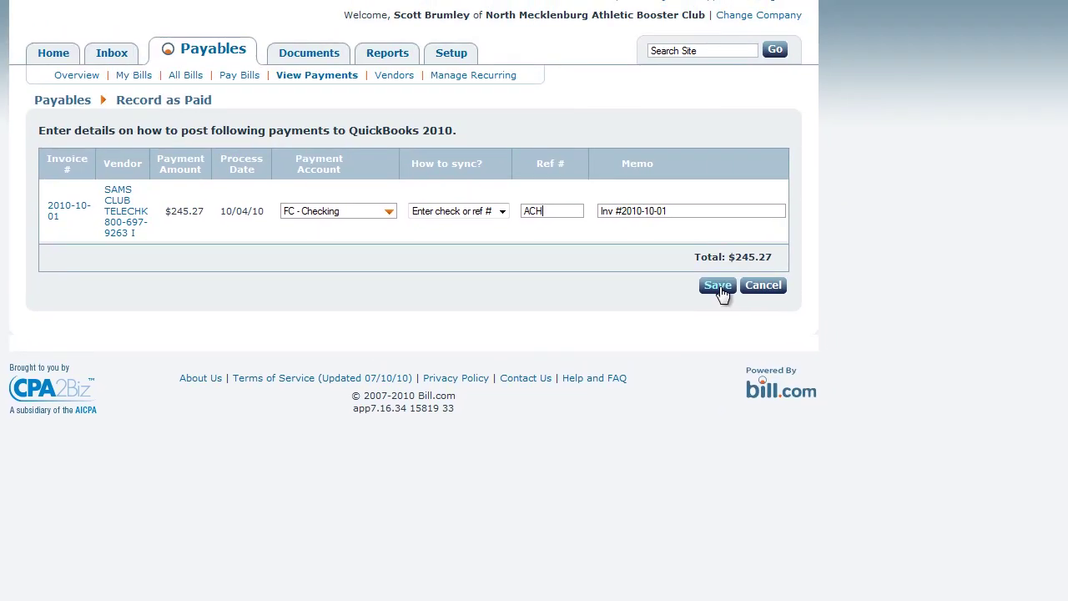
{"action": "left_click", "coordinate": [717, 285]}
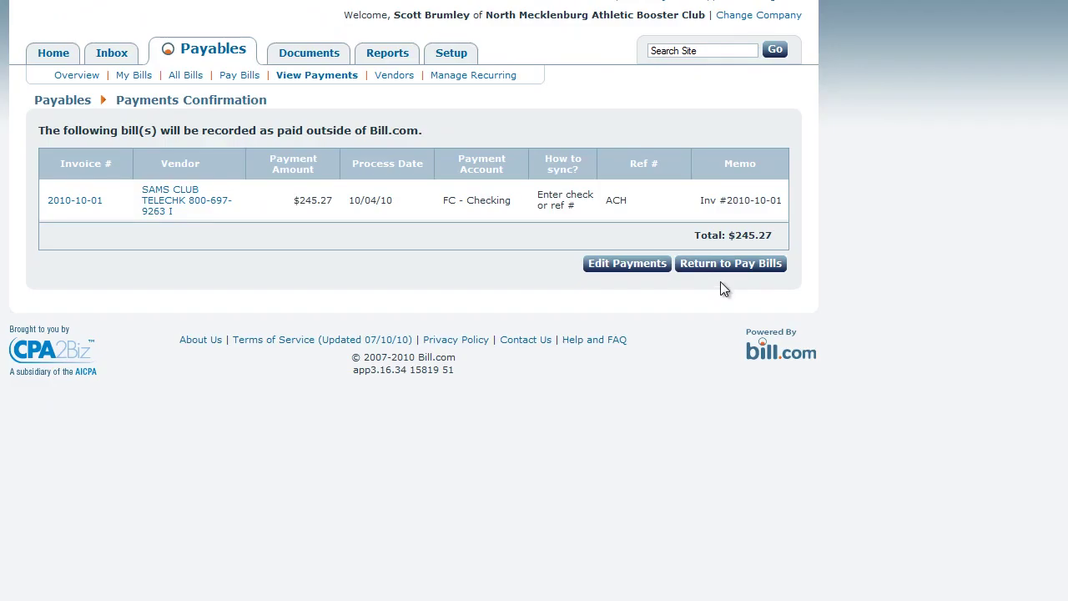
- Return to the list of bills to pay and open the payables overview of open bills and payments
{"action": "left_click", "coordinate": [710, 265]}
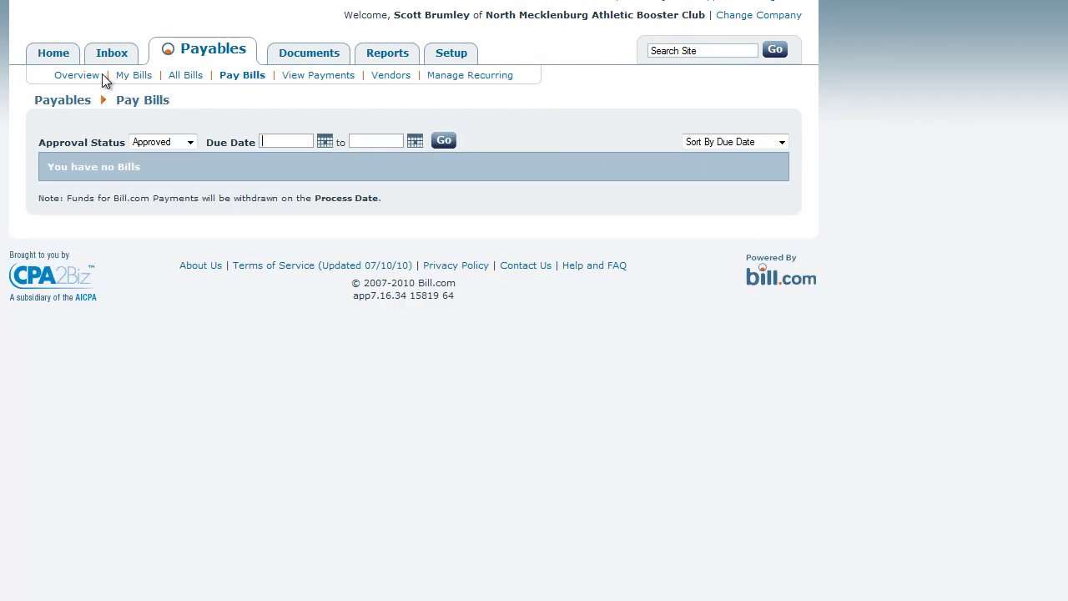
{"action": "left_click", "coordinate": [79, 76]}
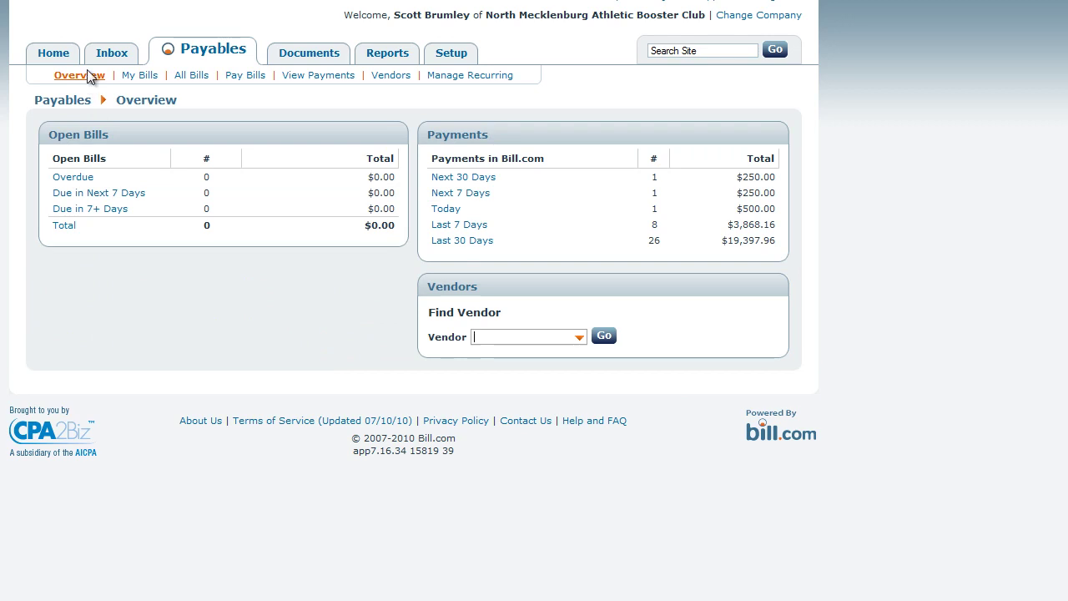
- Open the home page and view the October 1 payment details in the projected cash flow calendar
{"action": "left_click", "coordinate": [53, 60]}
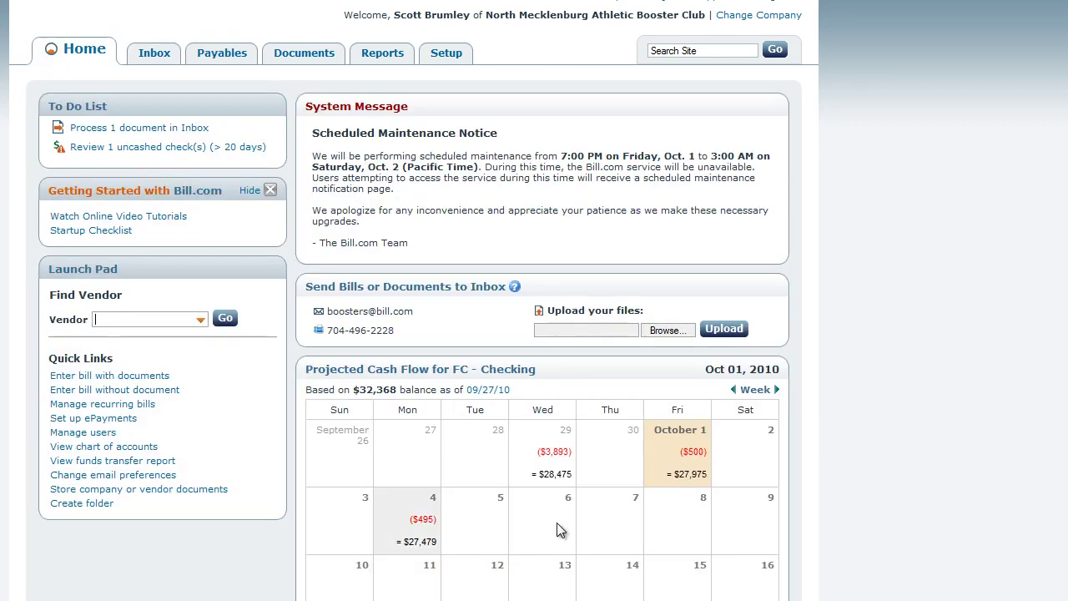
{"action": "left_click", "coordinate": [676, 466]}
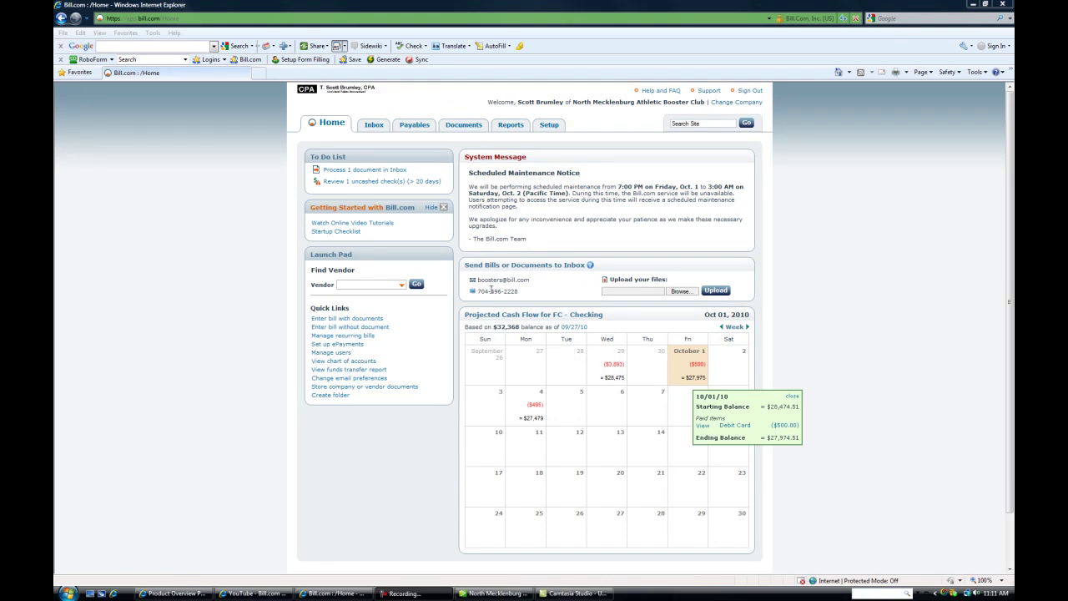
- Switch to QuickBooks, sync the booster club company file with Bill.com, and close the sync window
{"action": "left_click", "coordinate": [490, 582]}
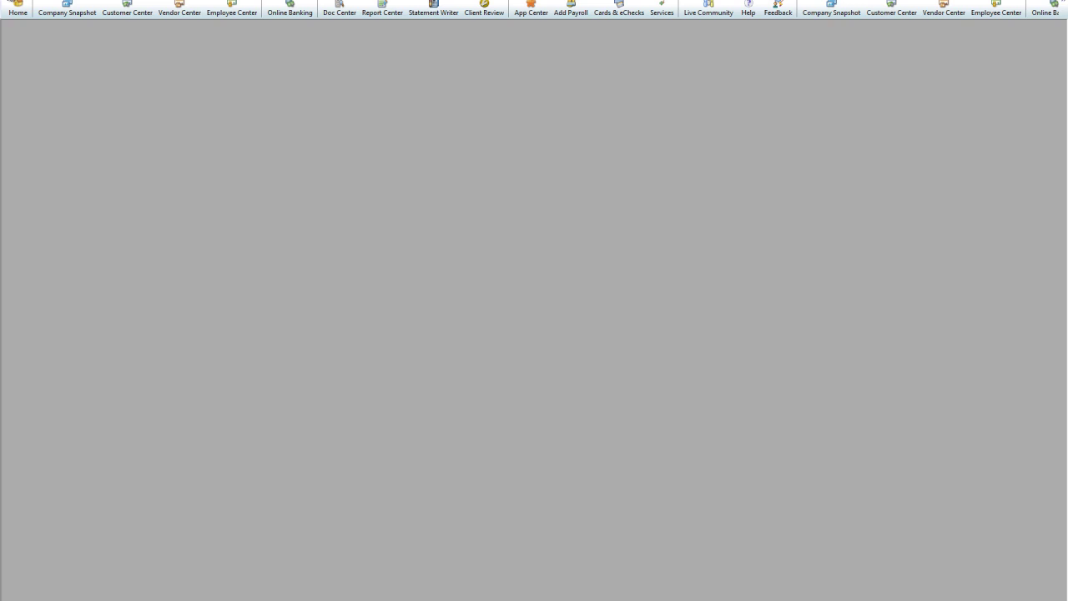
{"action": "left_click", "coordinate": [17, 0]}
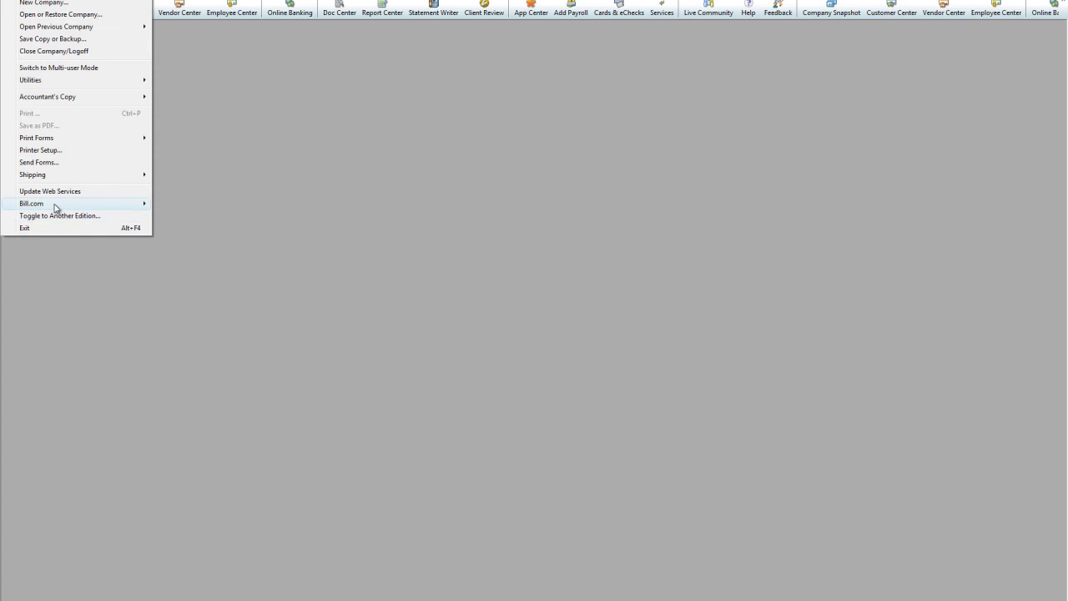
{"action": "mouse_move", "coordinate": [54, 208]}
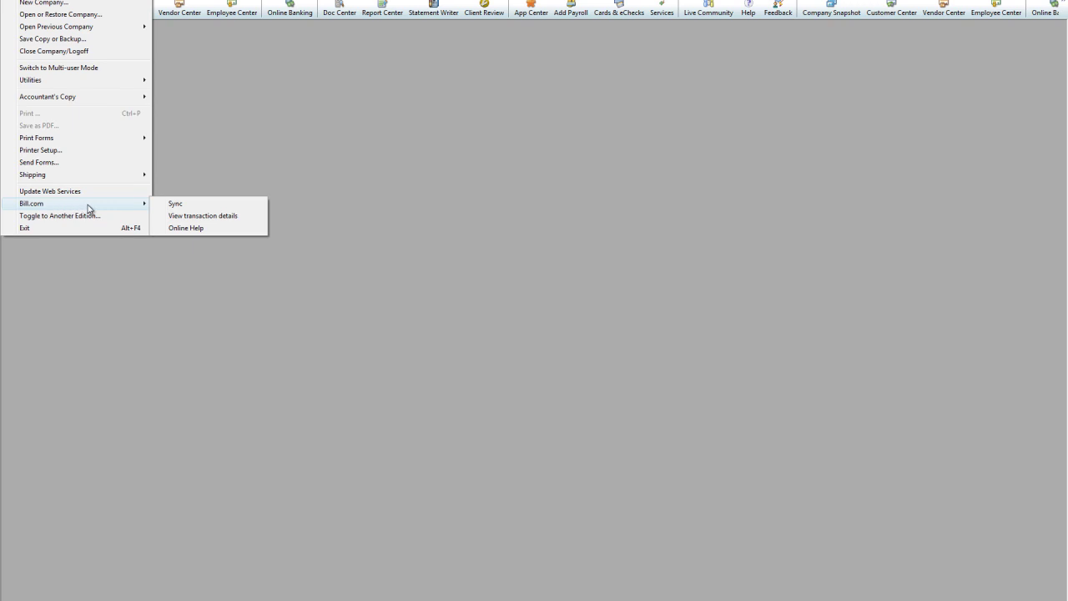
{"action": "left_click", "coordinate": [175, 205]}
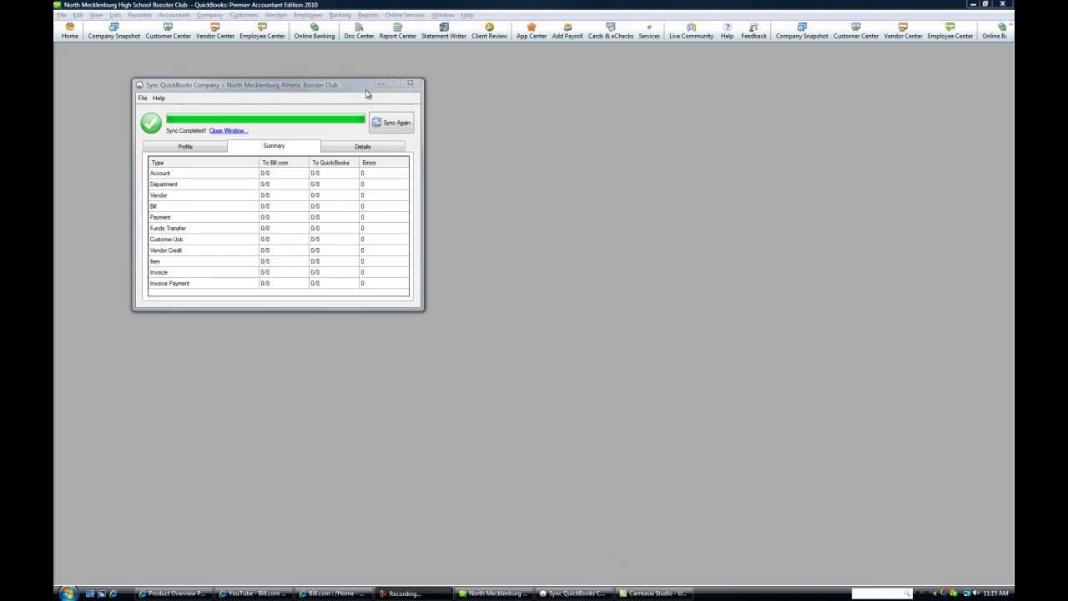
{"action": "left_click", "coordinate": [410, 84]}
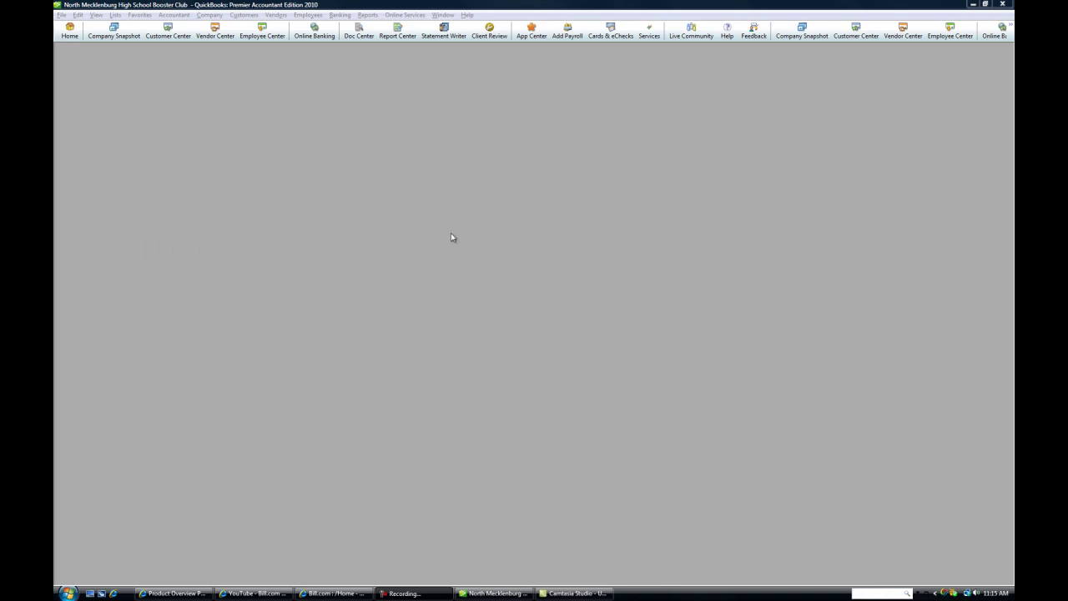
- Switch to the browser window showing the Bill.com product overview page
{"action": "left_click", "coordinate": [173, 593]}
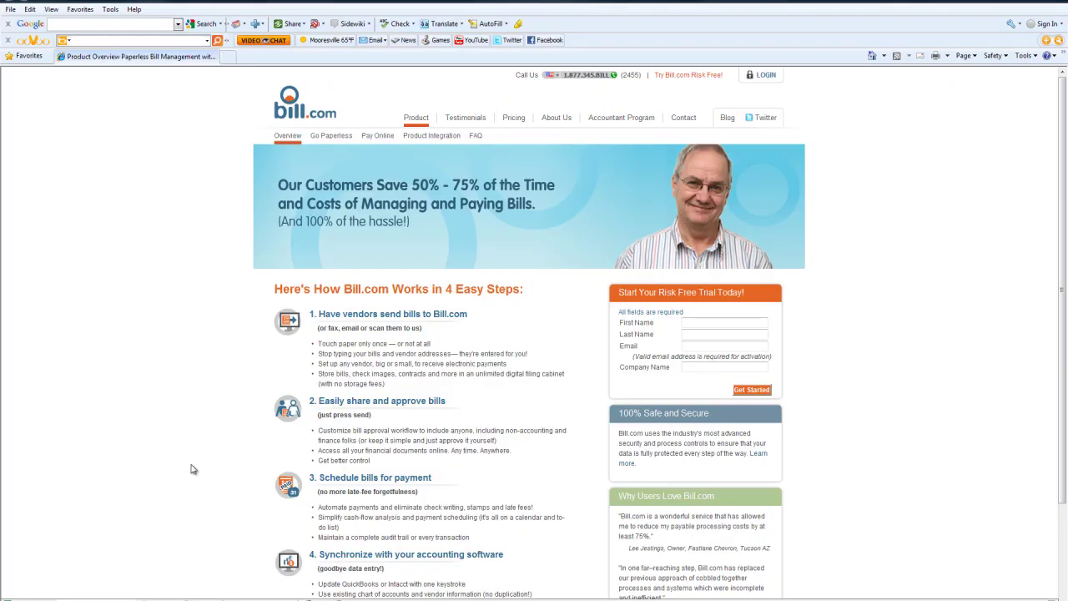